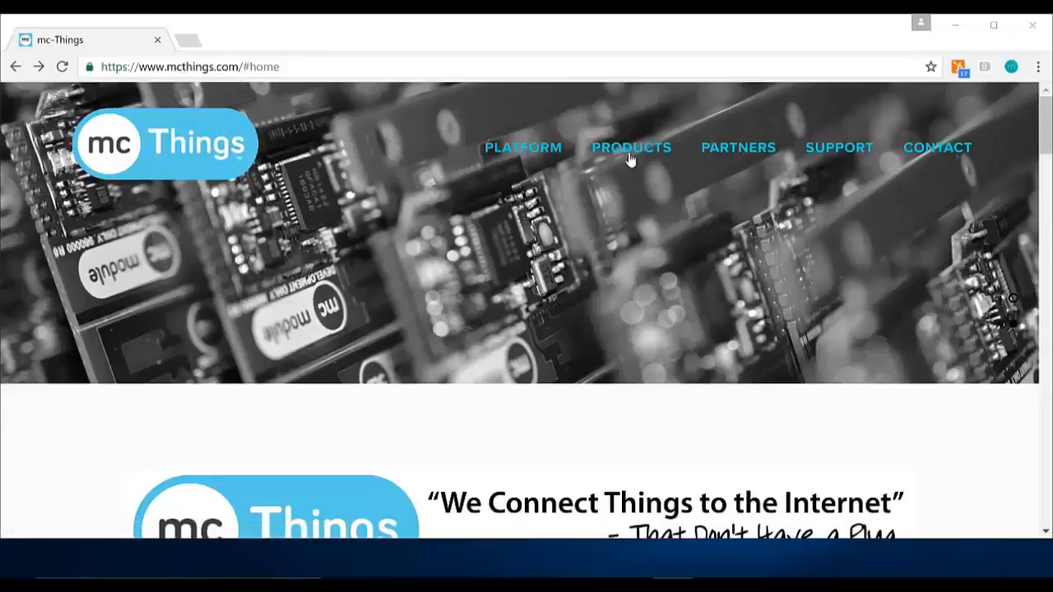
Step: Download the V0.7-411 BIN file for the mc-Module 120 from the site's support downloads page
{"action": "mouse_move", "coordinate": [812, 153]}
{"action": "left_click", "coordinate": [820, 207]}
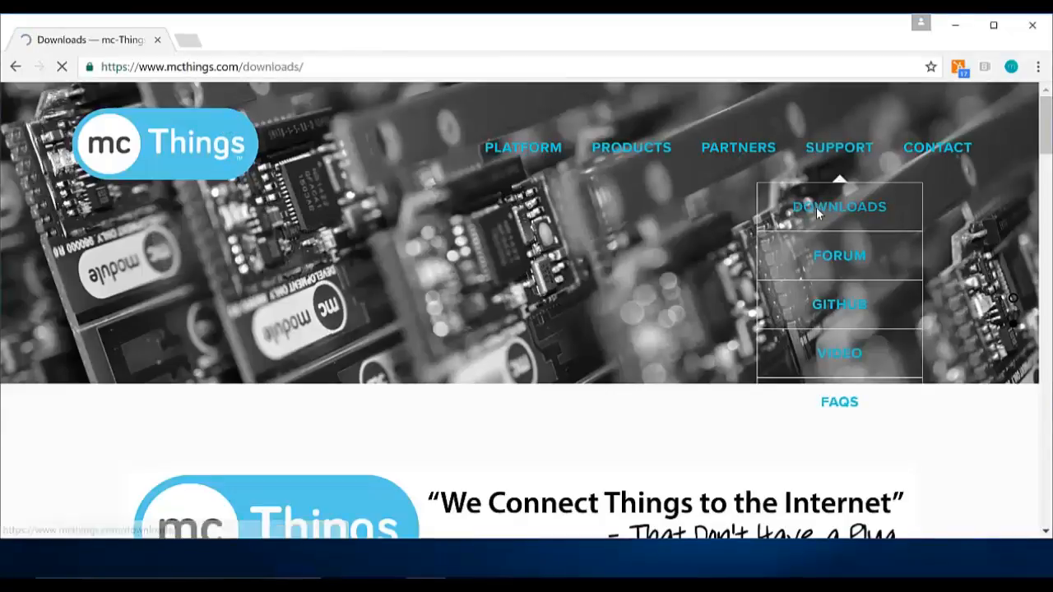
{"action": "scroll", "coordinate": [644, 312], "scroll_direction": "down", "scroll_amount": 5}
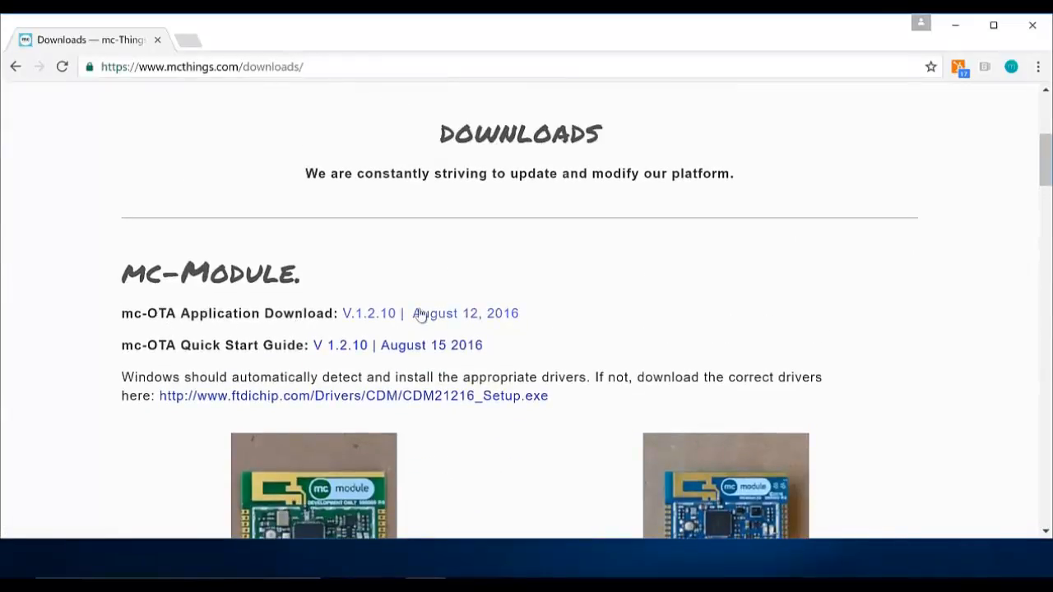
{"action": "scroll", "coordinate": [309, 355], "scroll_direction": "down", "scroll_amount": 2}
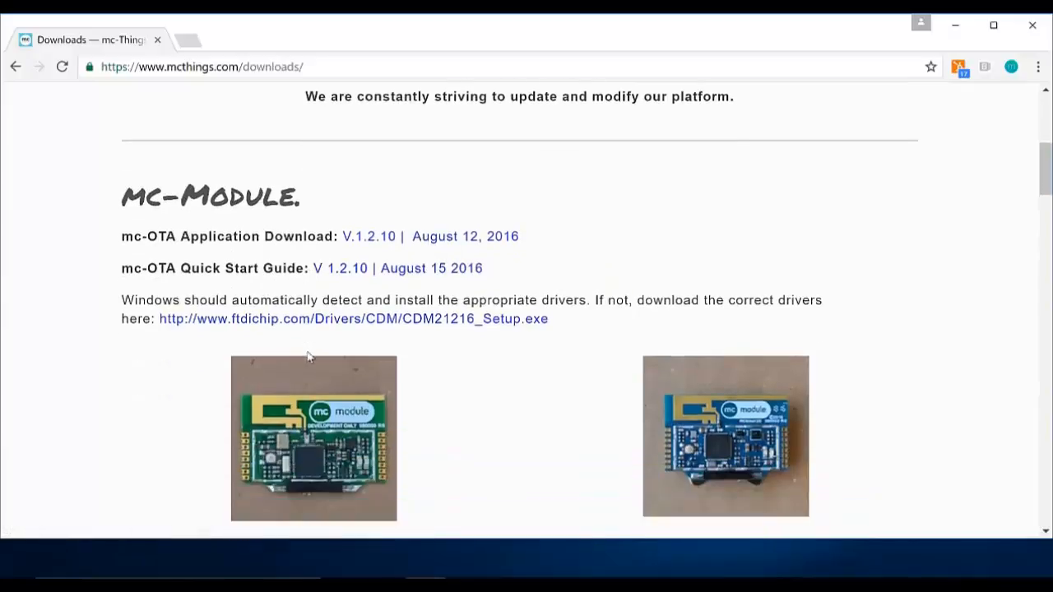
{"action": "scroll", "coordinate": [344, 366], "scroll_direction": "down", "scroll_amount": 2}
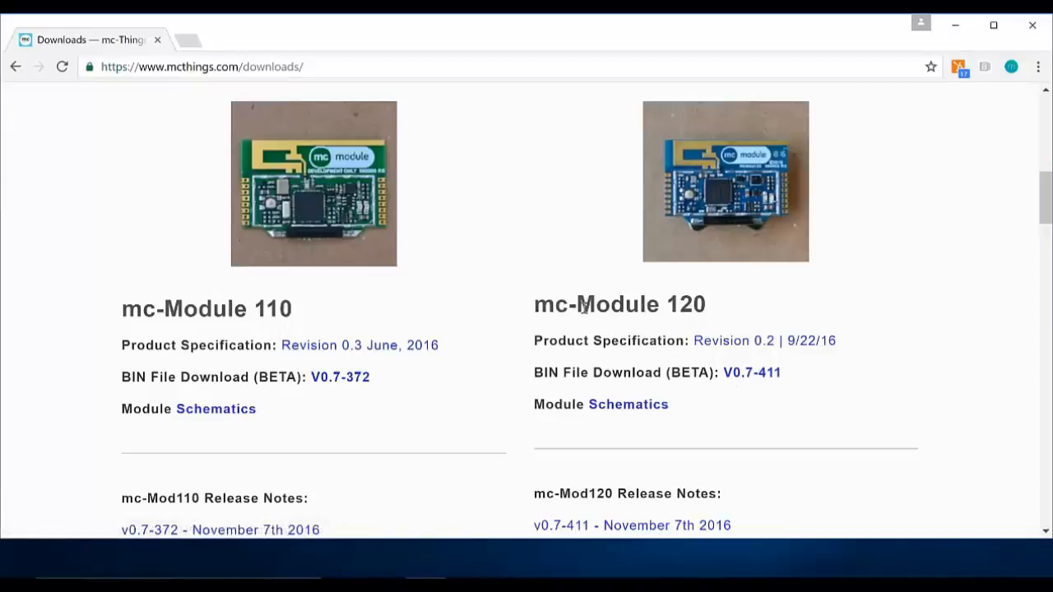
{"action": "left_click", "coordinate": [758, 375]}
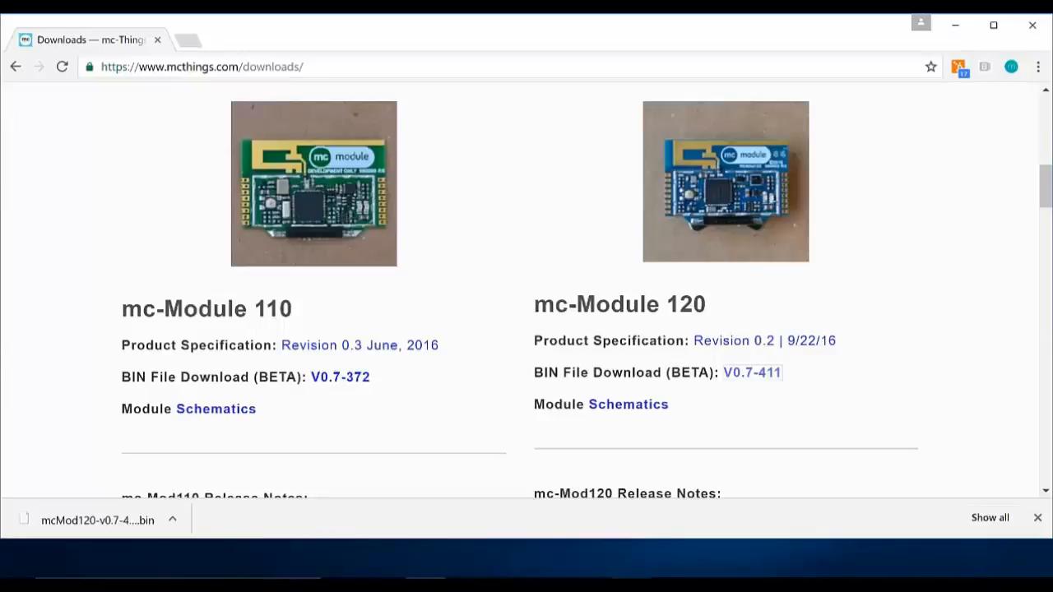
Step: Switch to the mc-OTA Updater and load mcMod120-v0.7-411 (3).bin as the VM firmware
{"action": "left_click", "coordinate": [631, 585]}
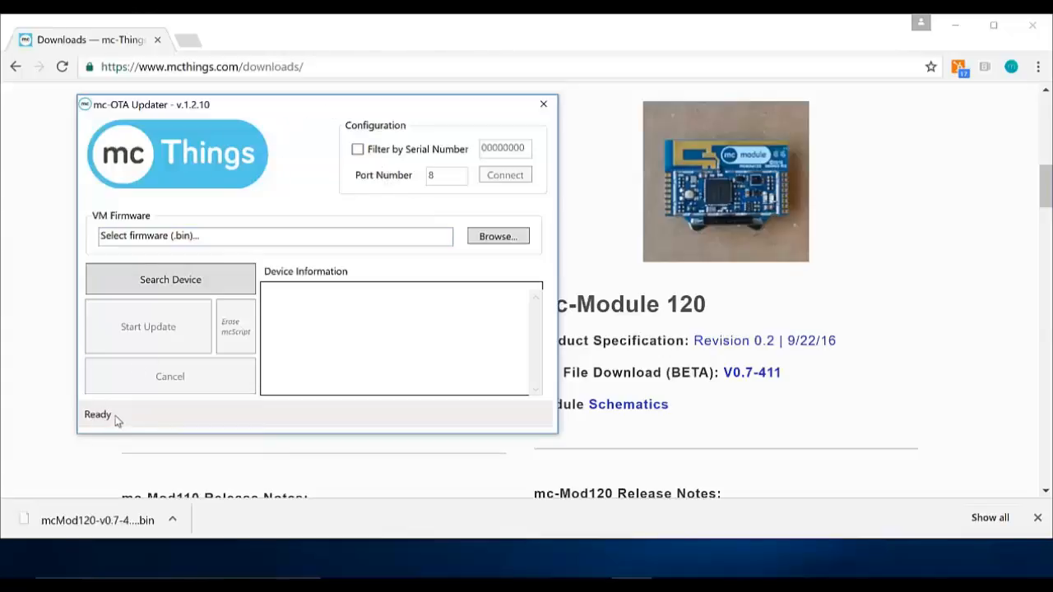
{"action": "left_click", "coordinate": [497, 236]}
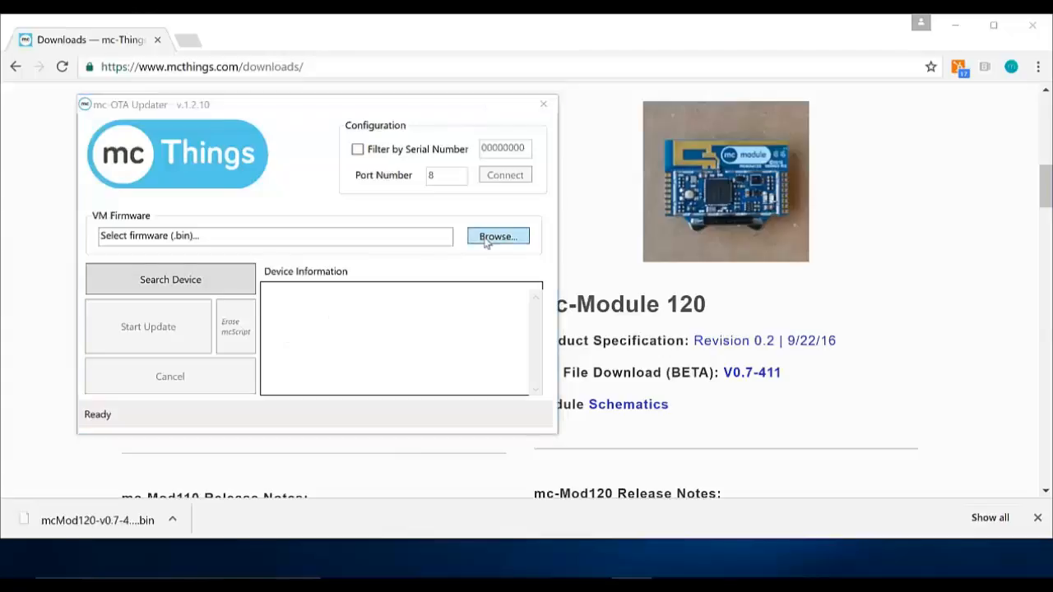
{"action": "double_click", "coordinate": [303, 333]}
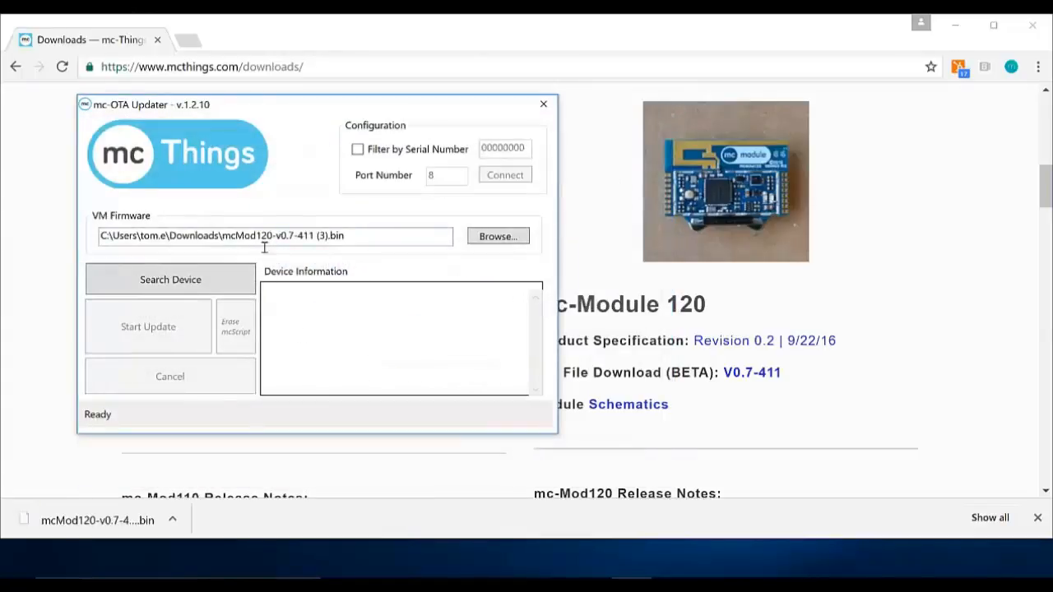
{"action": "left_click", "coordinate": [357, 150]}
{"action": "double_click", "coordinate": [527, 148]}
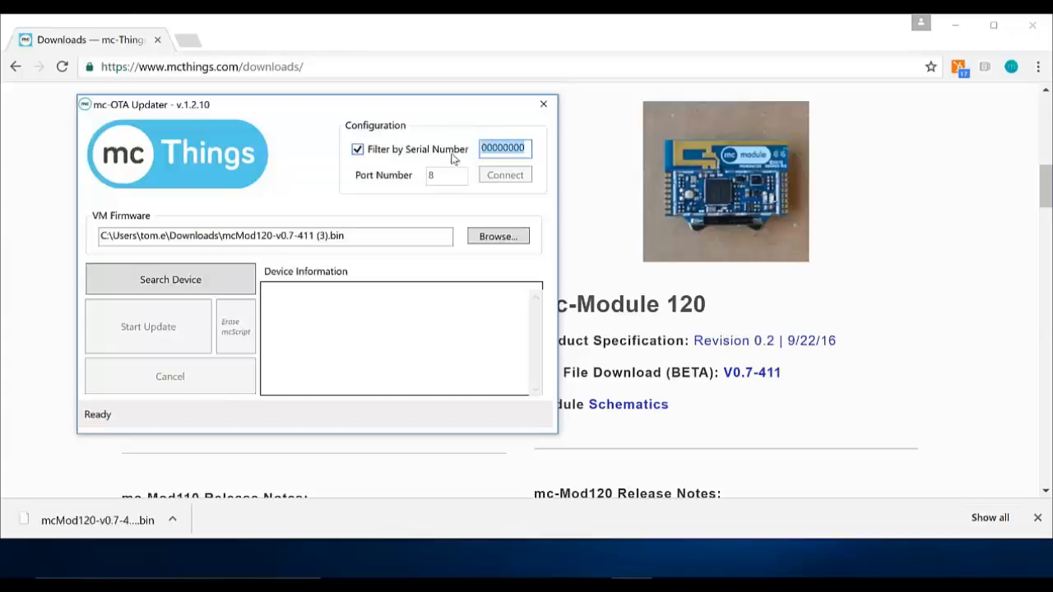
{"action": "left_click", "coordinate": [359, 153]}
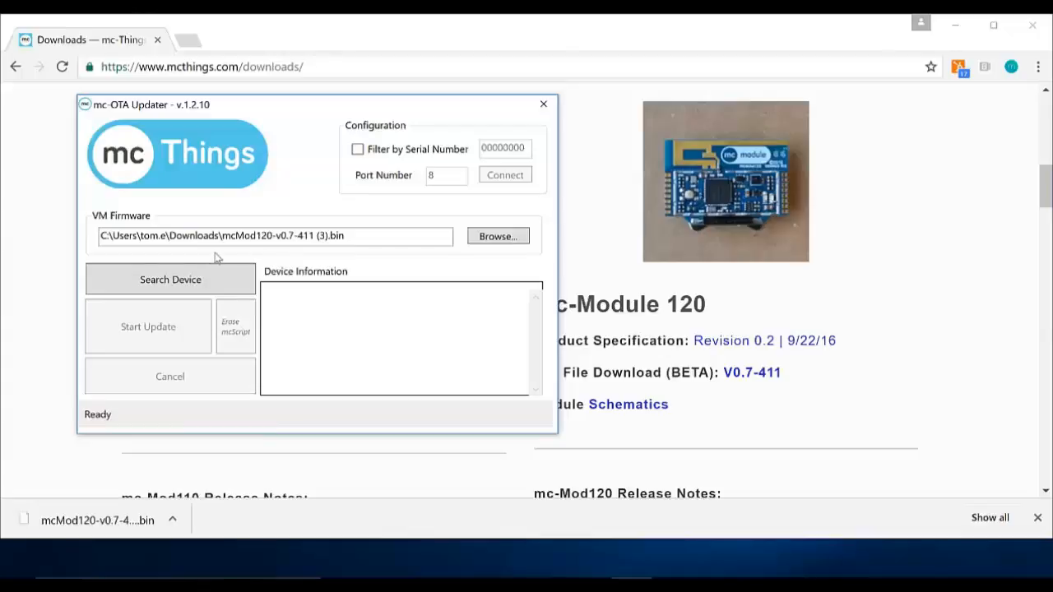
Step: With the module found by a device search, erase its mcScript and start the VM firmware update
{"action": "left_click", "coordinate": [191, 284]}
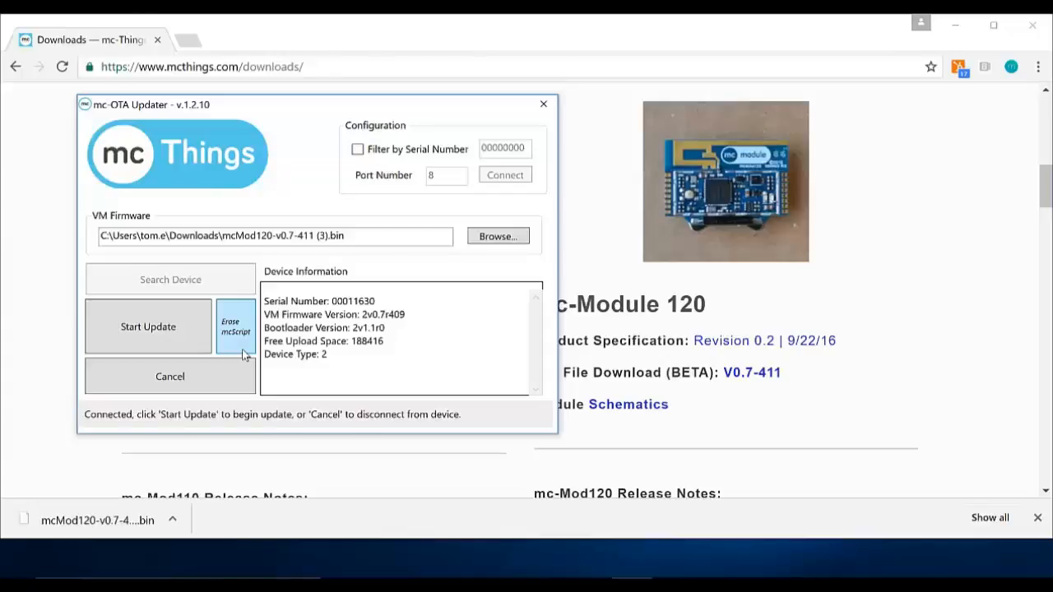
{"action": "left_click", "coordinate": [247, 337]}
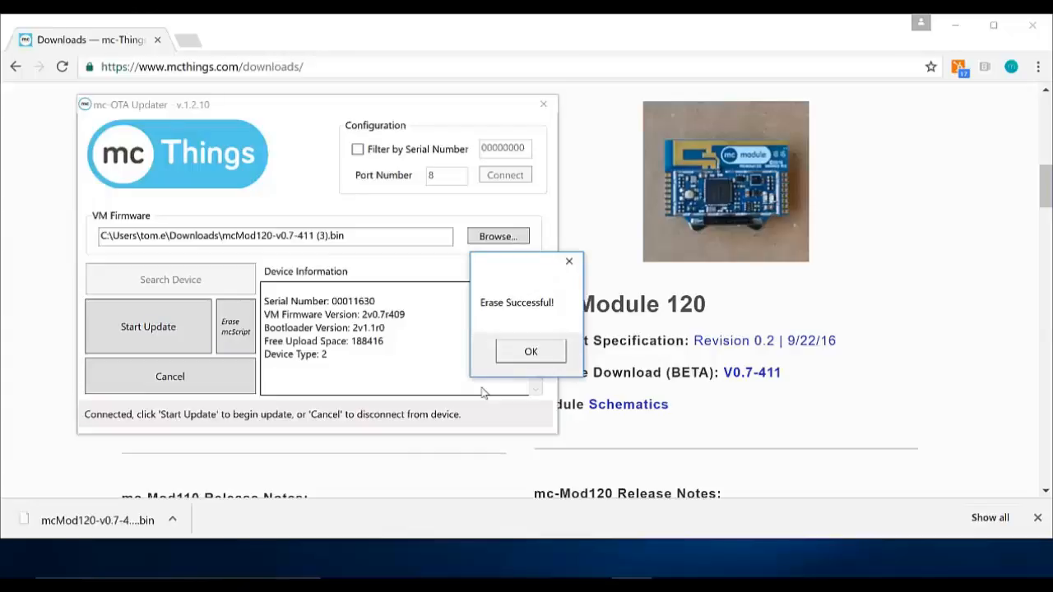
{"action": "left_click", "coordinate": [528, 351]}
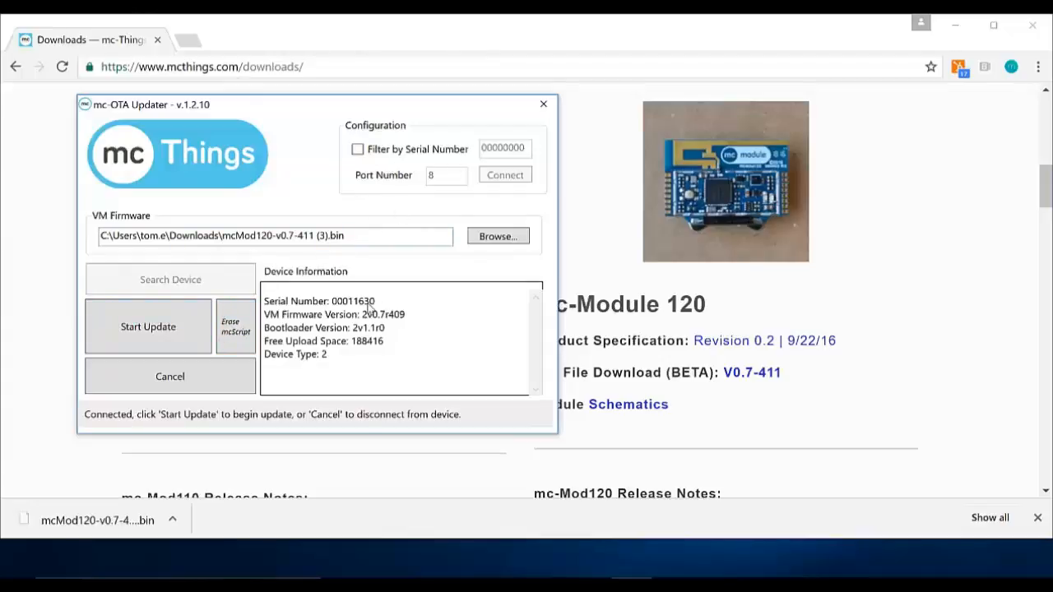
{"action": "left_click", "coordinate": [152, 334]}
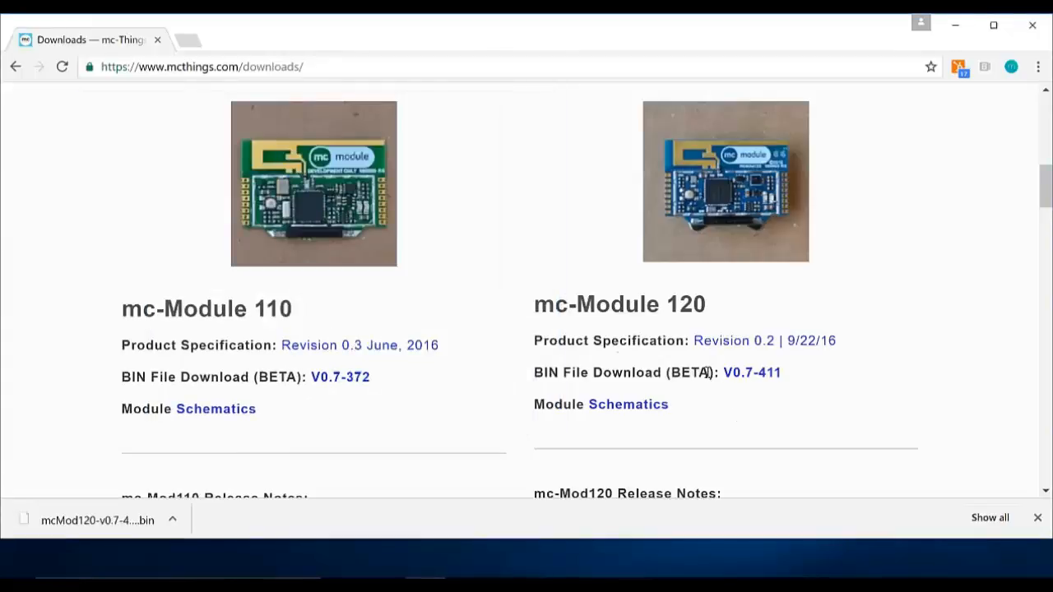
Step: Switch to the downloads page in the browser and read how the mc-Gateway host processor is updated
{"action": "scroll", "coordinate": [577, 345], "scroll_direction": "down", "scroll_amount": 7}
{"action": "scroll", "coordinate": [576, 346], "scroll_direction": "down", "scroll_amount": 4}
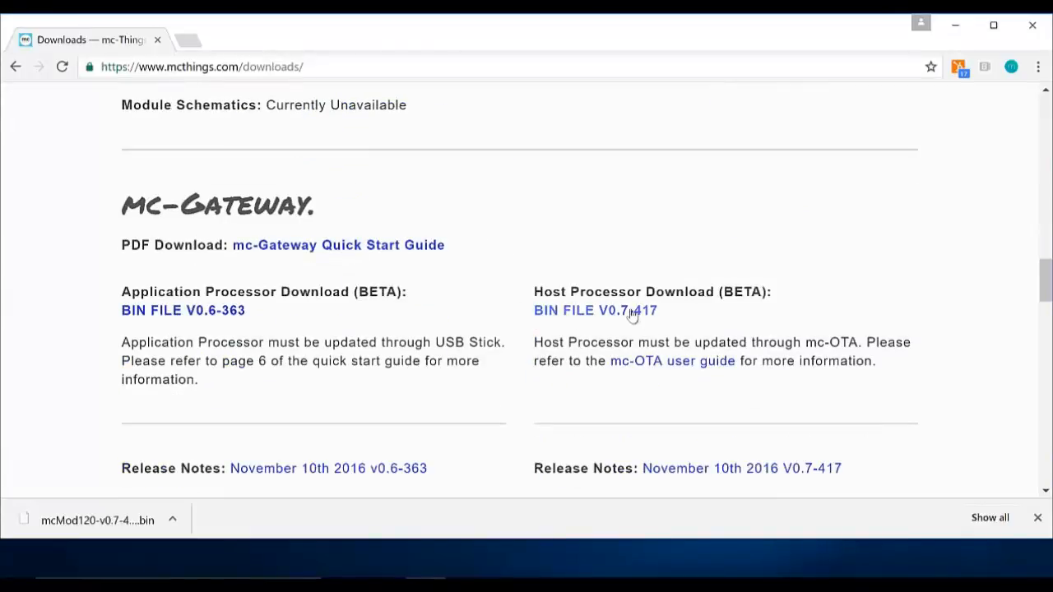
{"action": "left_click_drag", "start_coordinate": [732, 341], "coordinate": [850, 345]}
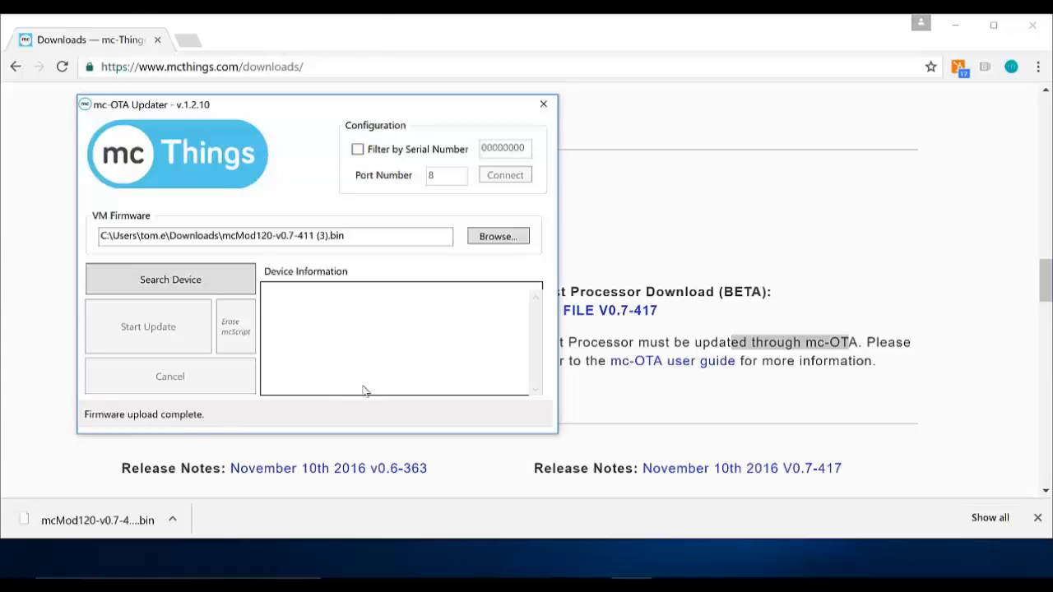
Step: Look through the mc-Gateway release notes and the mc-Studio, mc-Demo 205 and mc-Module entries on the downloads page
{"action": "left_click", "coordinate": [655, 265]}
{"action": "scroll", "coordinate": [656, 265], "scroll_direction": "down", "scroll_amount": 2}
{"action": "scroll", "coordinate": [656, 265], "scroll_direction": "down", "scroll_amount": 5}
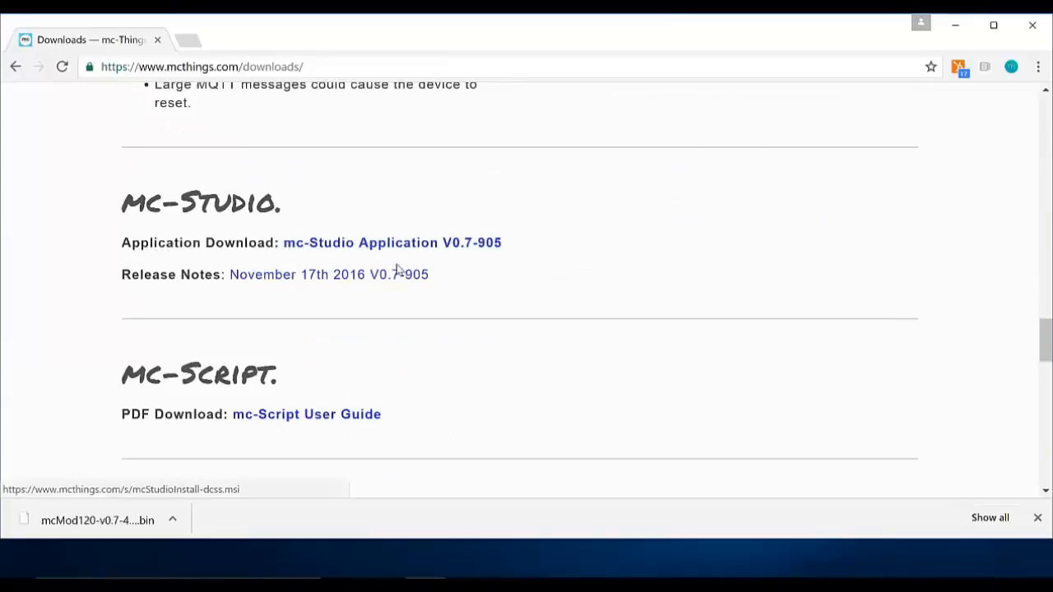
{"action": "scroll", "coordinate": [432, 280], "scroll_direction": "up", "scroll_amount": 3}
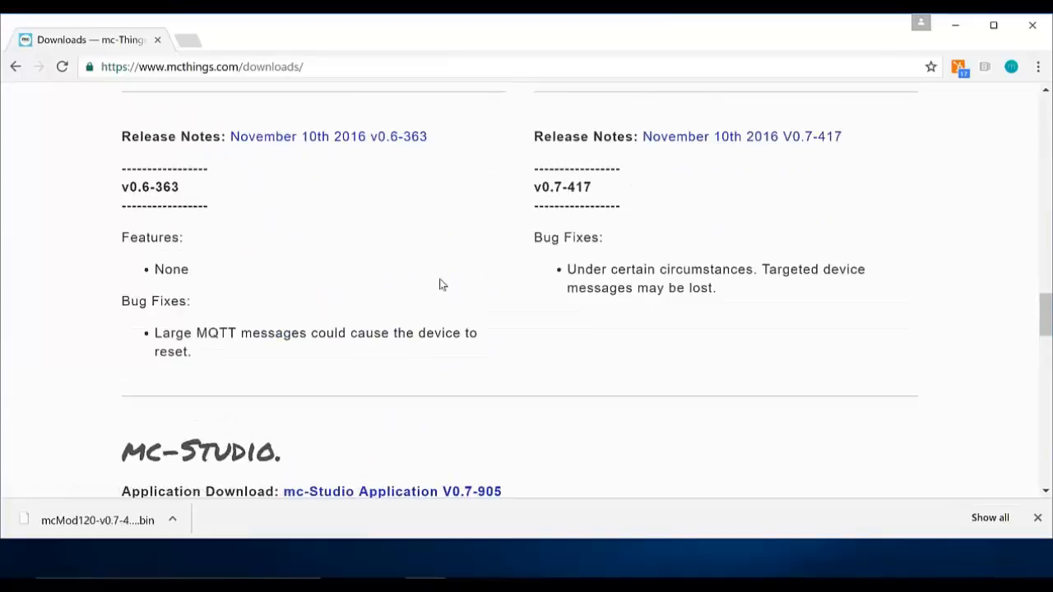
{"action": "scroll", "coordinate": [439, 285], "scroll_direction": "up", "scroll_amount": 7}
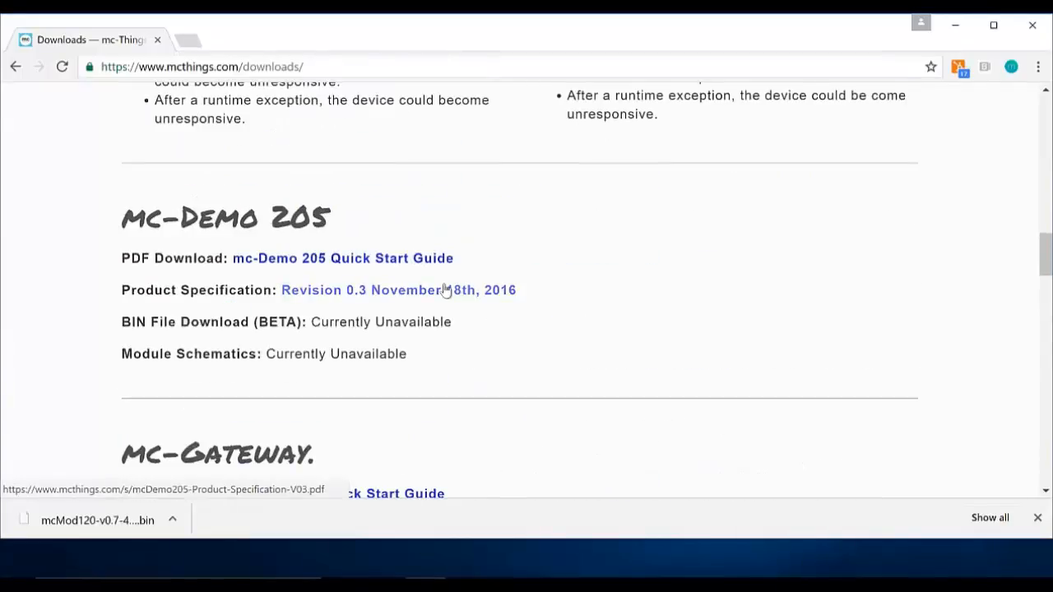
{"action": "scroll", "coordinate": [448, 289], "scroll_direction": "up", "scroll_amount": 2}
{"action": "scroll", "coordinate": [448, 290], "scroll_direction": "down", "scroll_amount": 3}
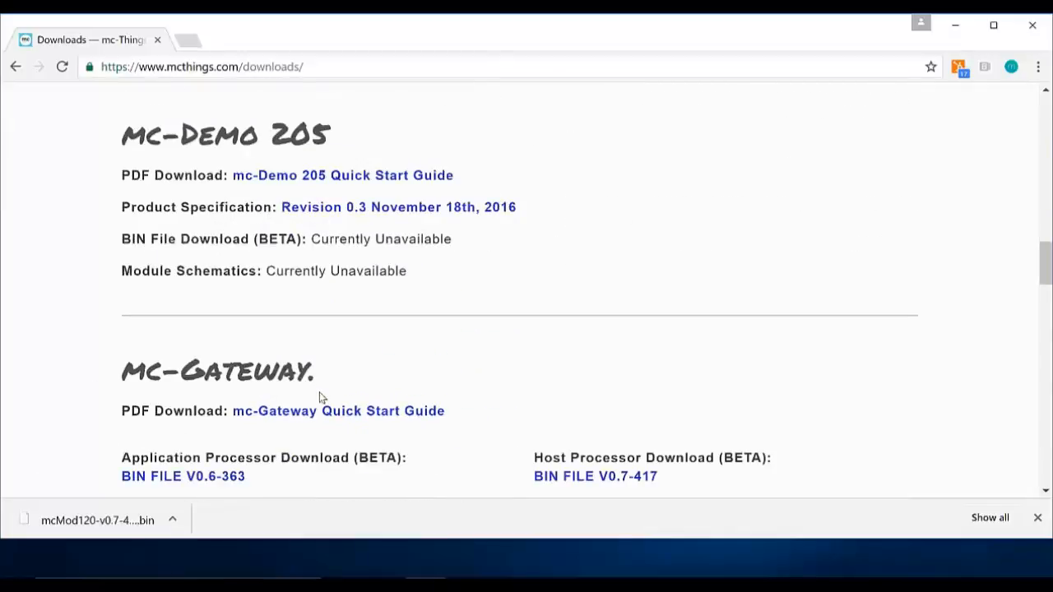
{"action": "scroll", "coordinate": [368, 390], "scroll_direction": "up", "scroll_amount": 6}
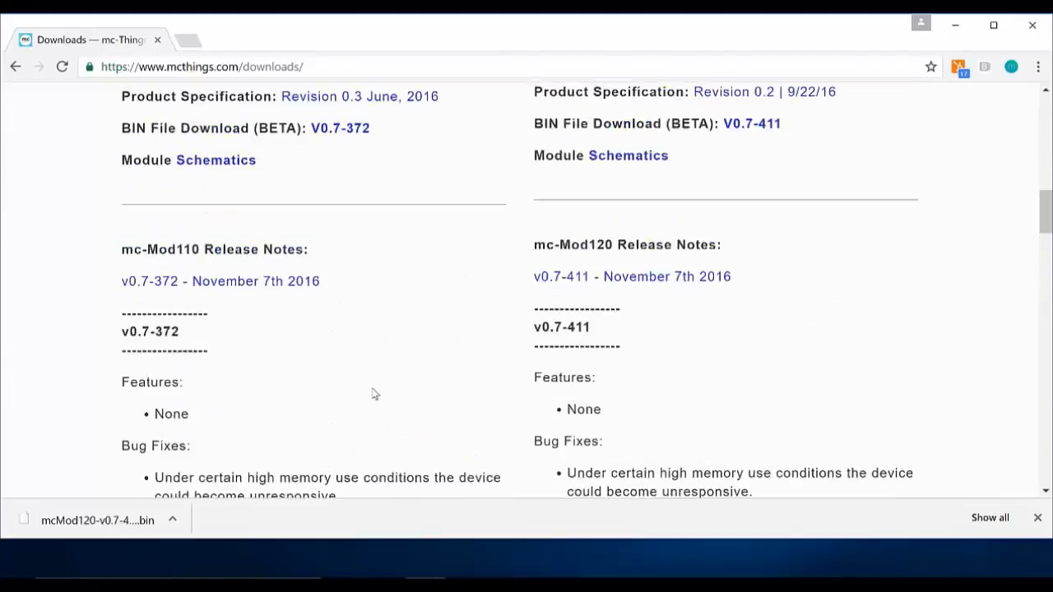
{"action": "scroll", "coordinate": [374, 394], "scroll_direction": "up", "scroll_amount": 2}
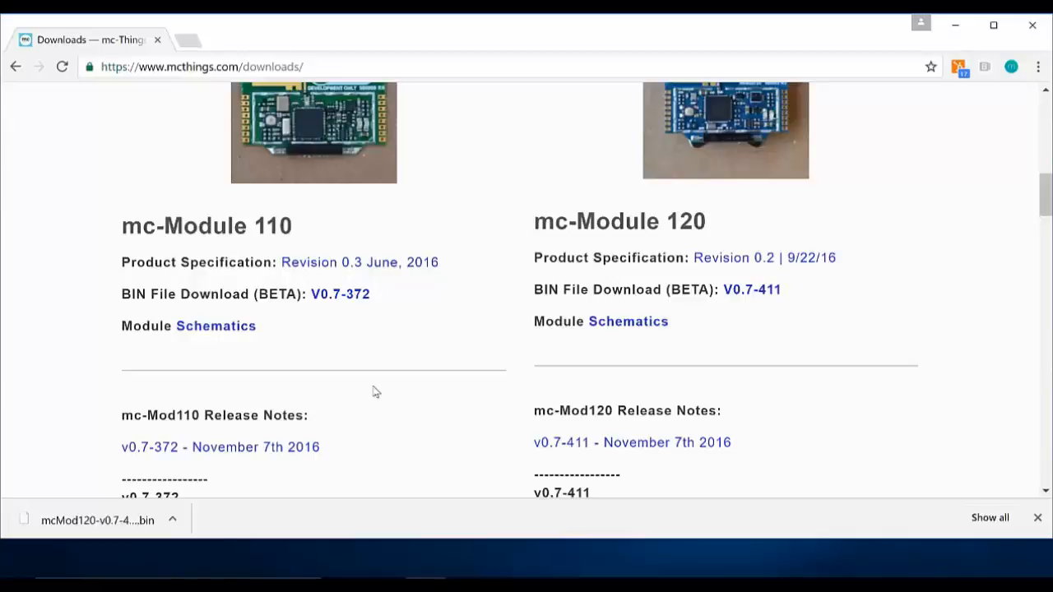
Step: Open the mc-Things forum from the site's support links and look through its General Category and mc-Platform boards
{"action": "scroll", "coordinate": [566, 392], "scroll_direction": "up", "scroll_amount": 8}
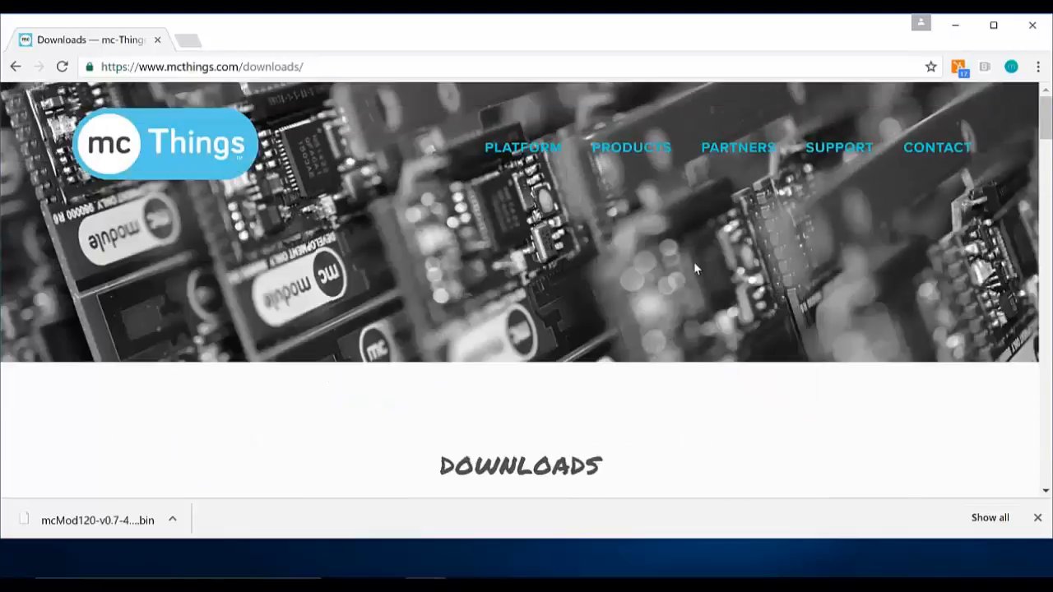
{"action": "mouse_move", "coordinate": [835, 153]}
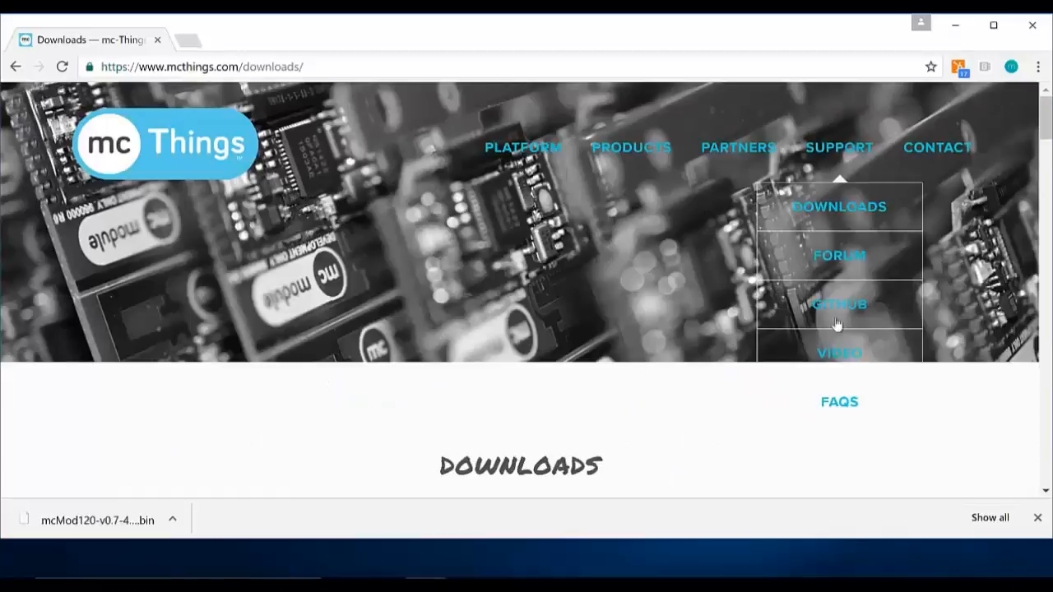
{"action": "left_click", "coordinate": [841, 257]}
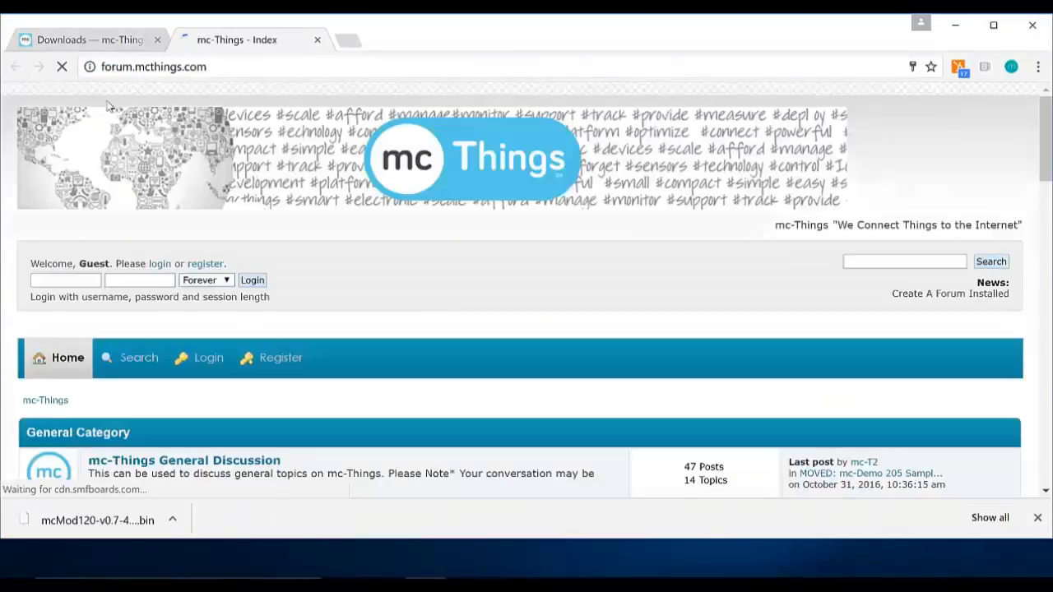
{"action": "scroll", "coordinate": [290, 329], "scroll_direction": "down", "scroll_amount": 3}
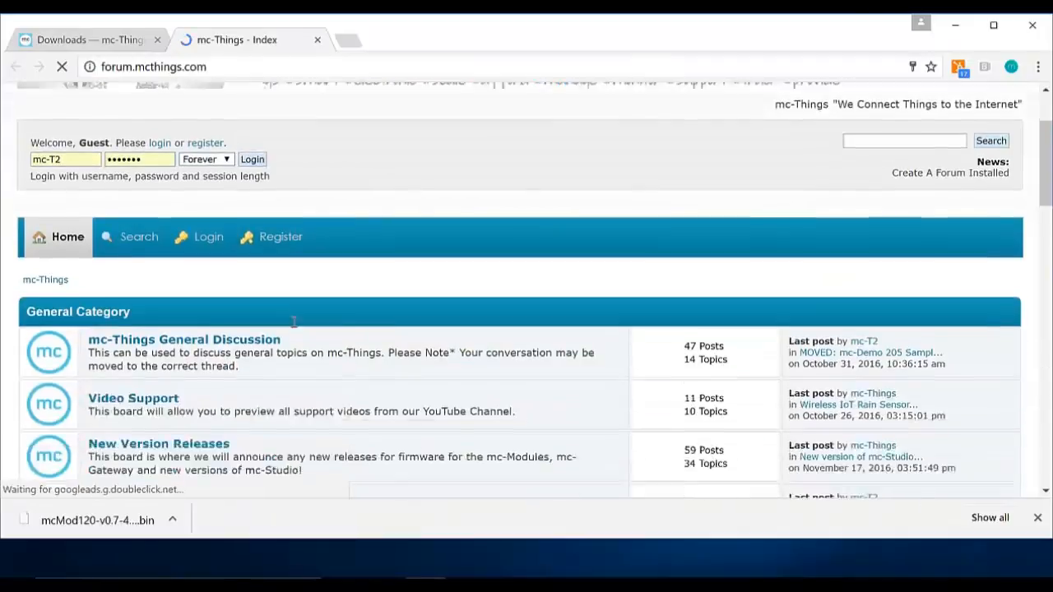
{"action": "scroll", "coordinate": [371, 331], "scroll_direction": "down", "scroll_amount": 2}
{"action": "scroll", "coordinate": [370, 330], "scroll_direction": "down", "scroll_amount": 1}
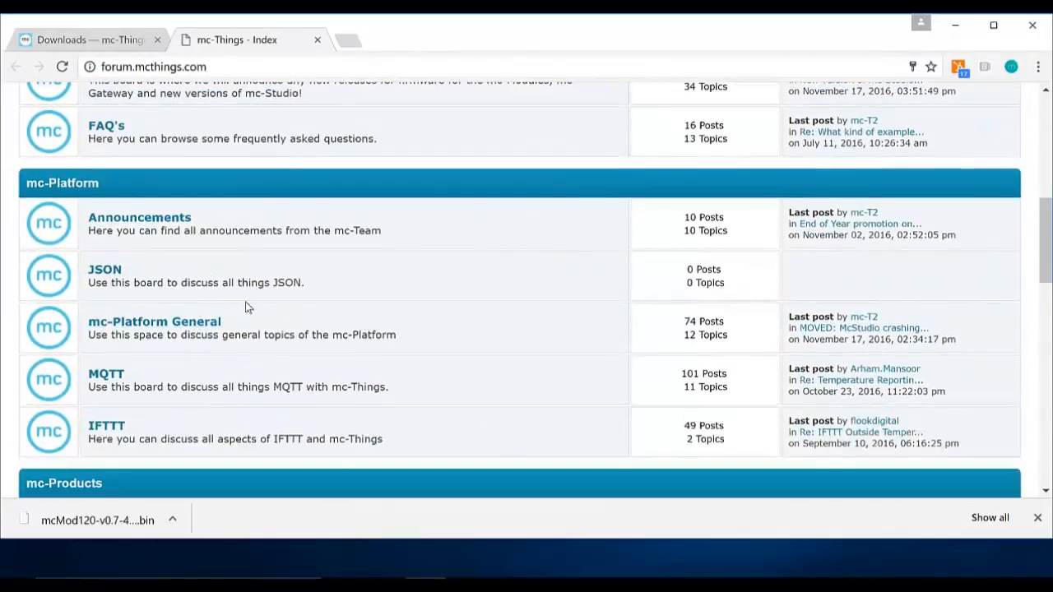
{"action": "scroll", "coordinate": [336, 436], "scroll_direction": "down", "scroll_amount": 1}
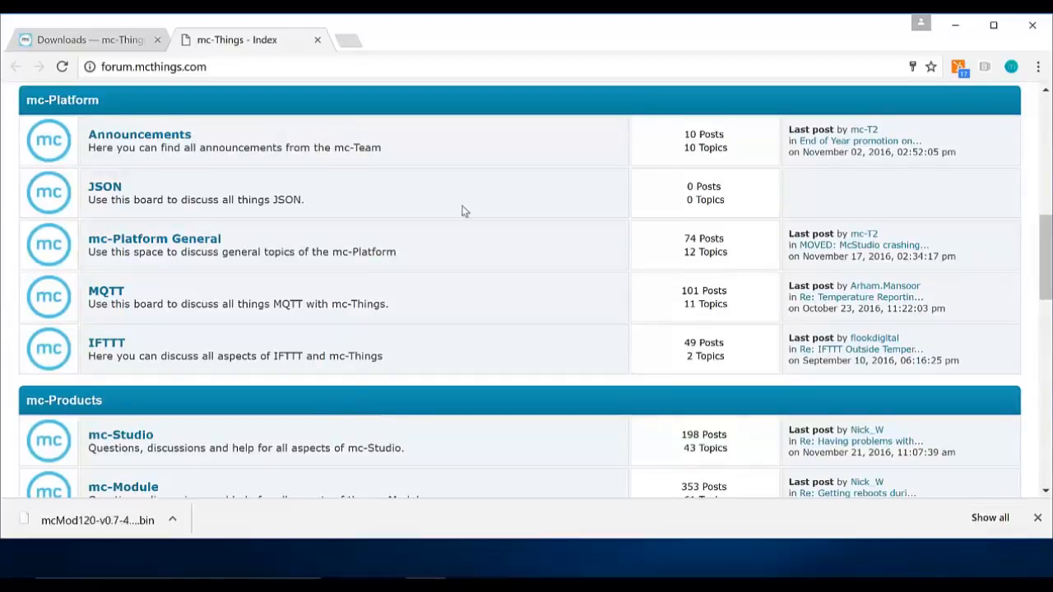
{"action": "scroll", "coordinate": [482, 267], "scroll_direction": "up", "scroll_amount": 1}
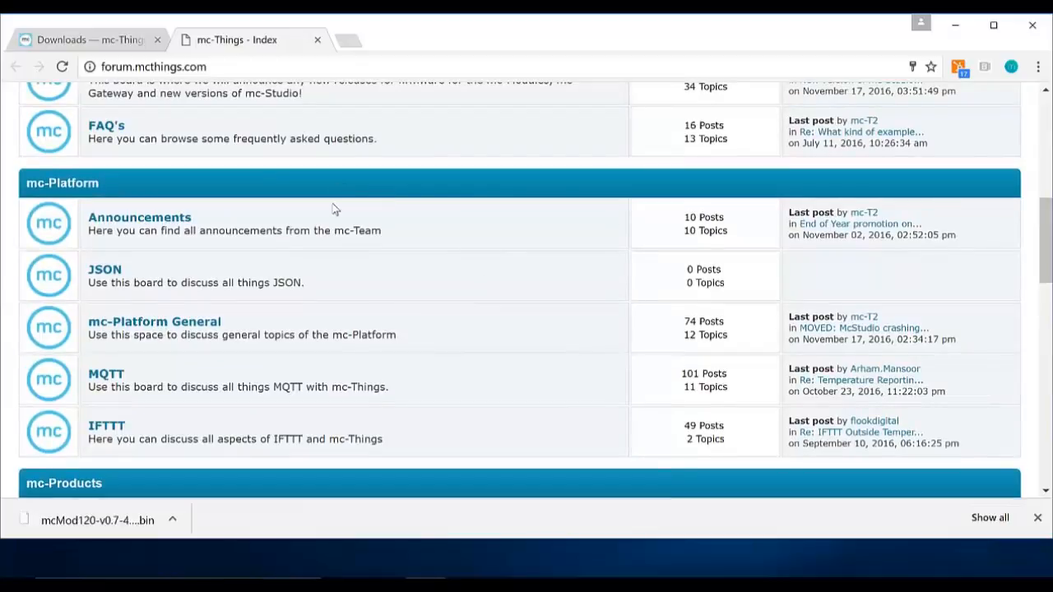
{"action": "scroll", "coordinate": [309, 228], "scroll_direction": "up", "scroll_amount": 4}
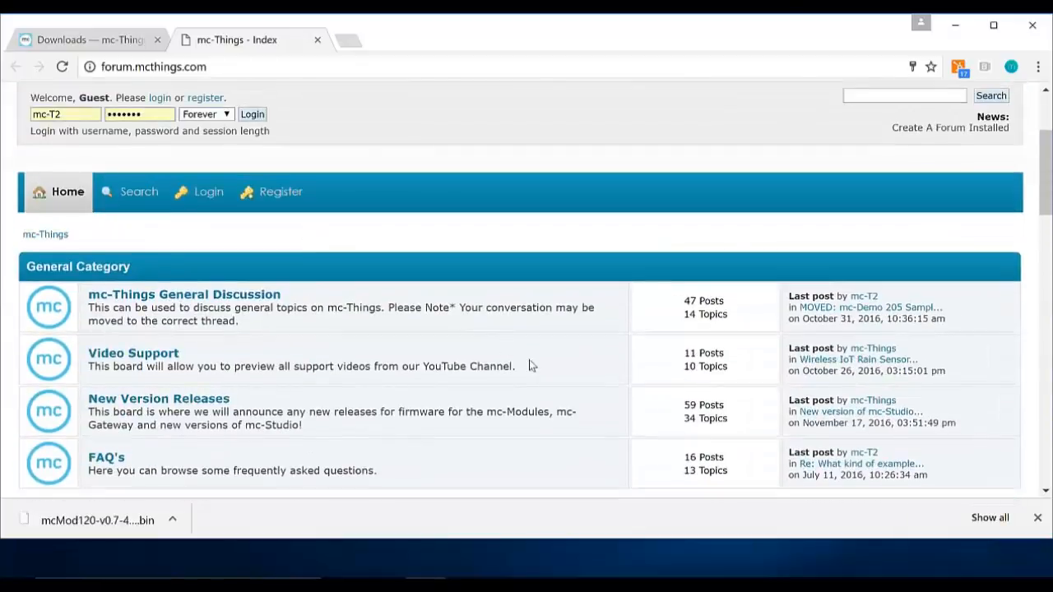
{"action": "left_click", "coordinate": [673, 561]}
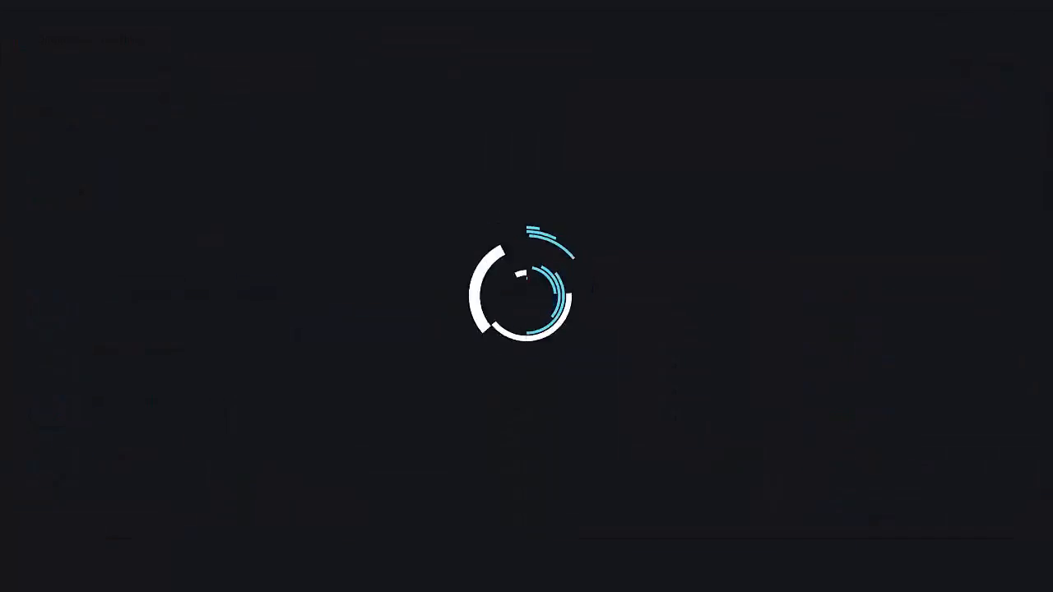